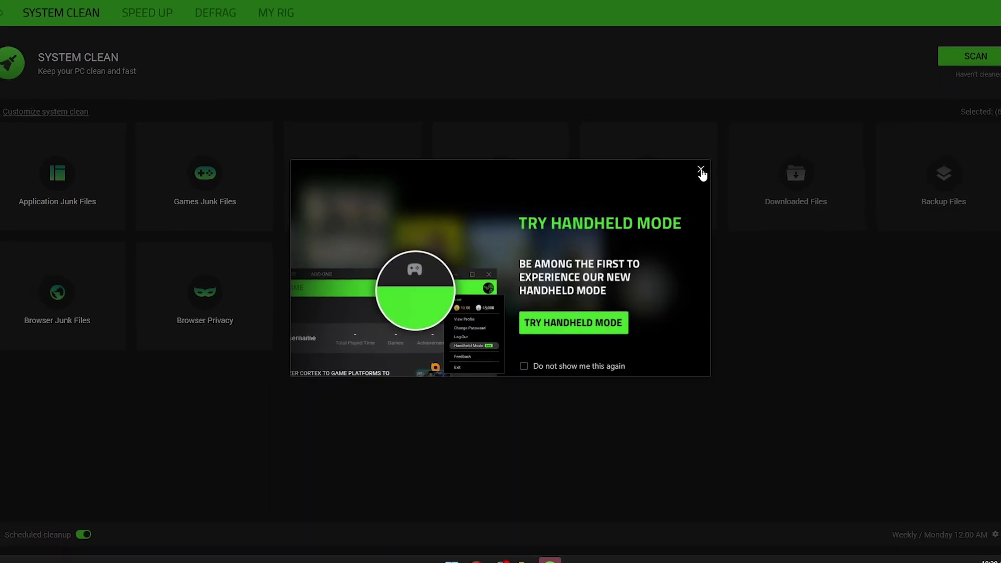
Close the Try Handheld Mode promo and show Game Booster's 21 of 84 items to optimize
{"action": "left_click", "coordinate": [702, 168]}
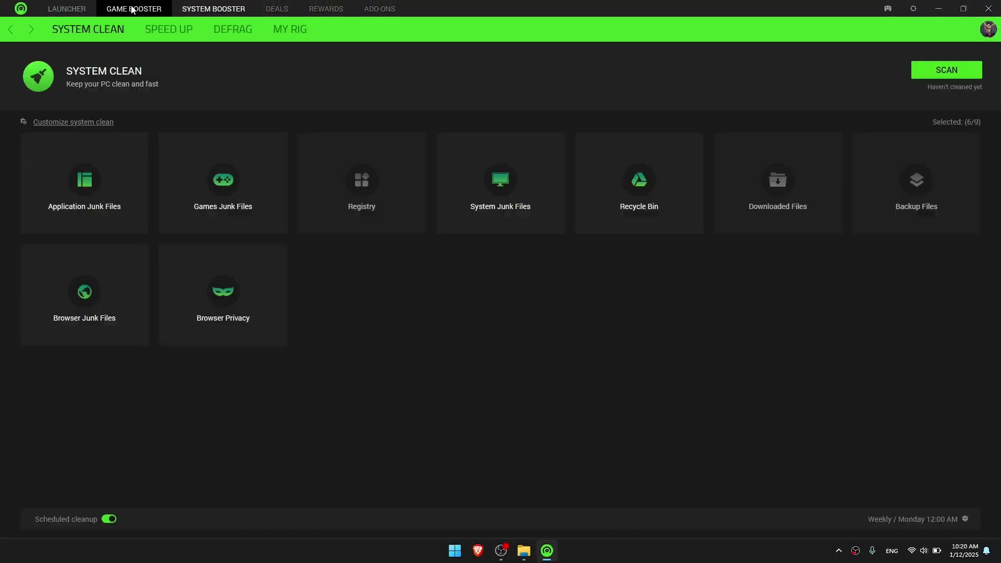
{"action": "left_click", "coordinate": [133, 10]}
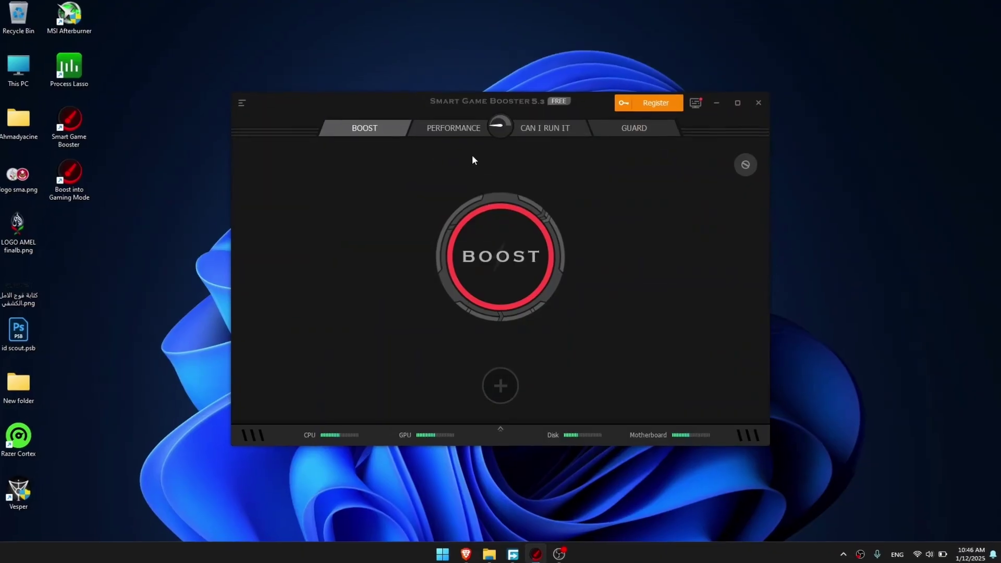
Review the performance section in Can I Run It and get a Rate My PC hardware rating
{"action": "left_click", "coordinate": [466, 131]}
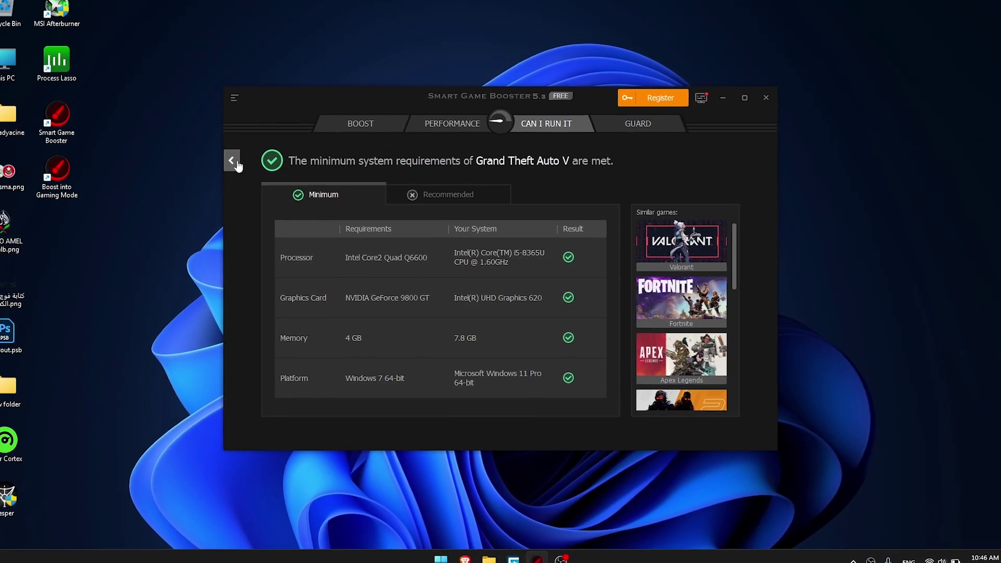
{"action": "left_click", "coordinate": [233, 162]}
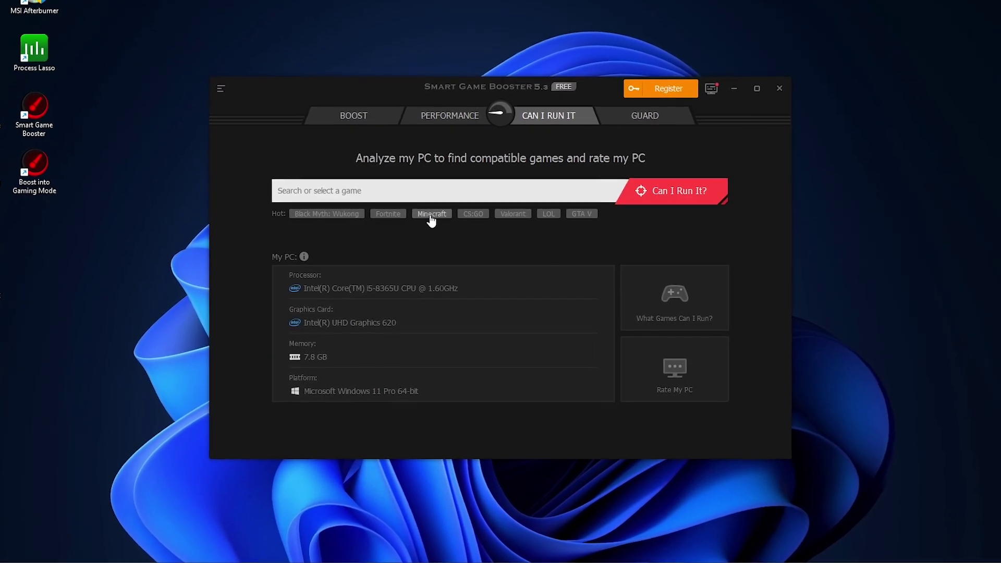
{"action": "left_click", "coordinate": [686, 380]}
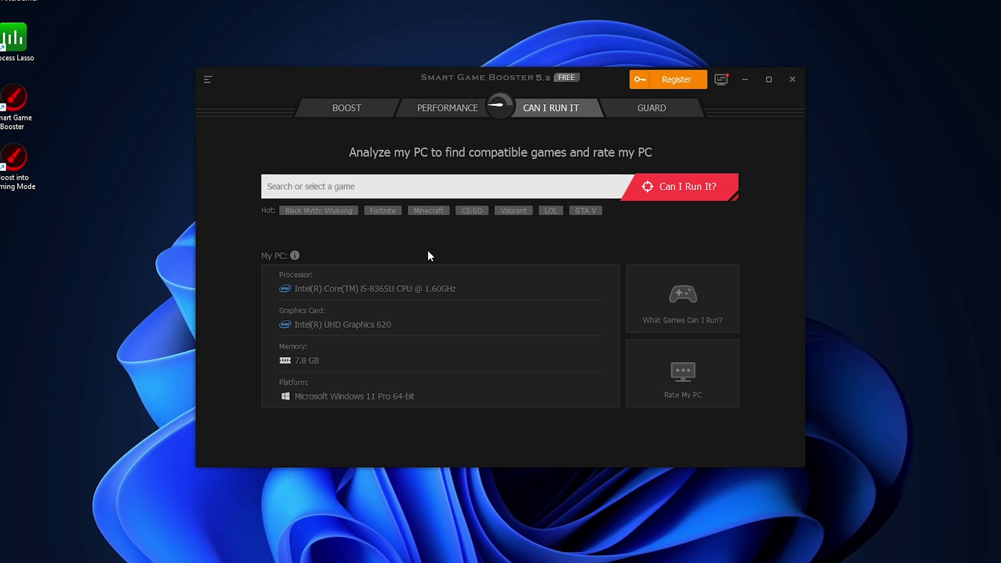
Browse What Games Can I Run, then start a Boost and choose Decide Later for drivers
{"action": "left_click", "coordinate": [696, 291]}
{"action": "scroll", "coordinate": [642, 340], "scroll_direction": "down", "scroll_amount": 1}
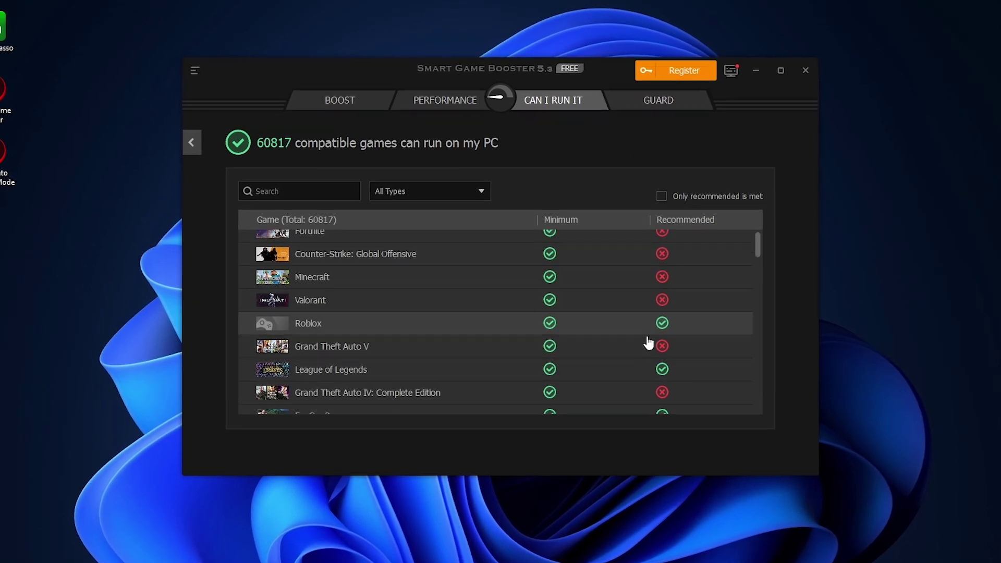
{"action": "scroll", "coordinate": [650, 313], "scroll_direction": "down", "scroll_amount": 3}
{"action": "scroll", "coordinate": [599, 297], "scroll_direction": "up", "scroll_amount": 3}
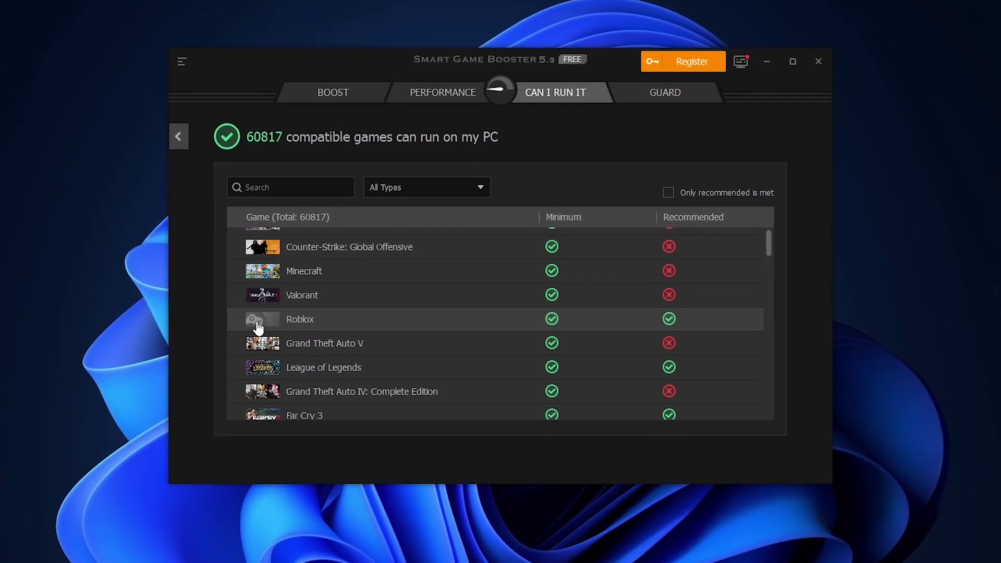
{"action": "scroll", "coordinate": [619, 351], "scroll_direction": "down", "scroll_amount": 8}
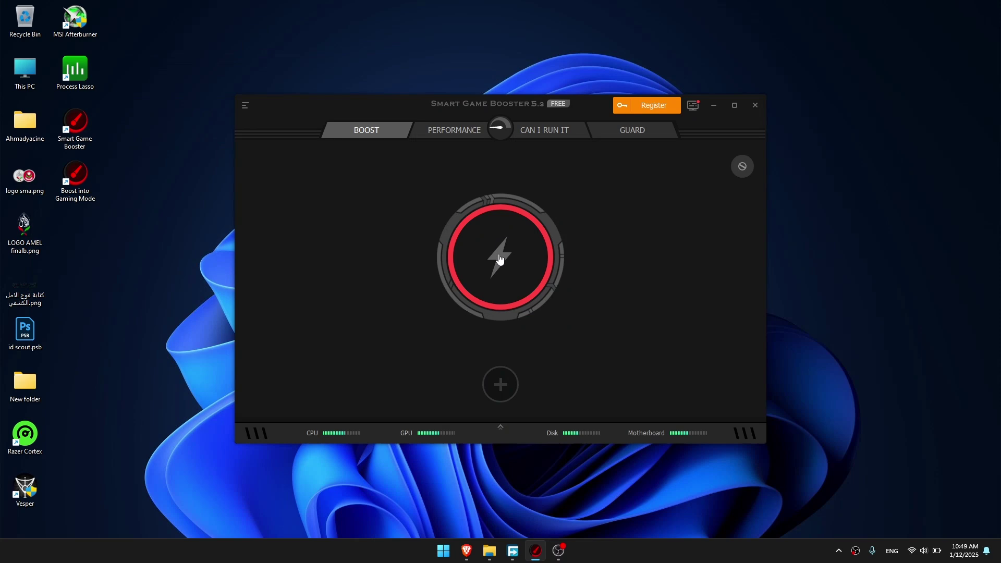
{"action": "left_click", "coordinate": [499, 258]}
{"action": "left_click", "coordinate": [515, 309]}
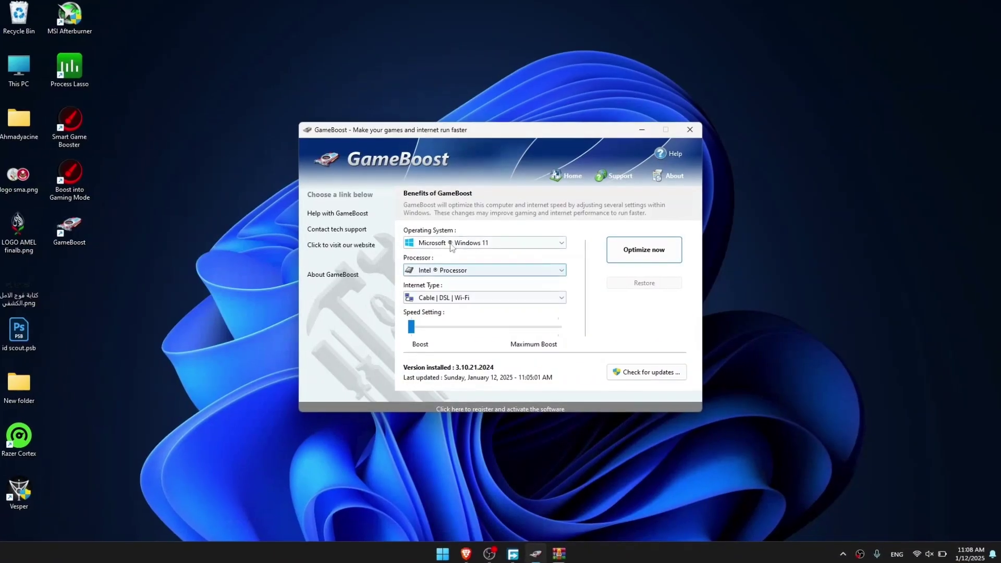
Set GameBoost to Windows 11, Intel processor and LTE internet, then run Optimize now
{"action": "left_click", "coordinate": [490, 242]}
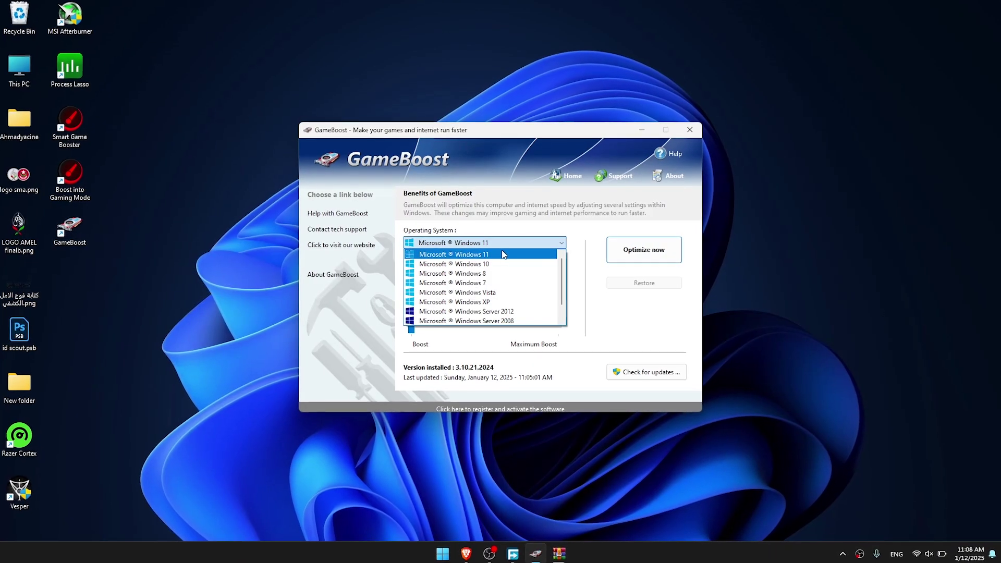
{"action": "left_click", "coordinate": [502, 254]}
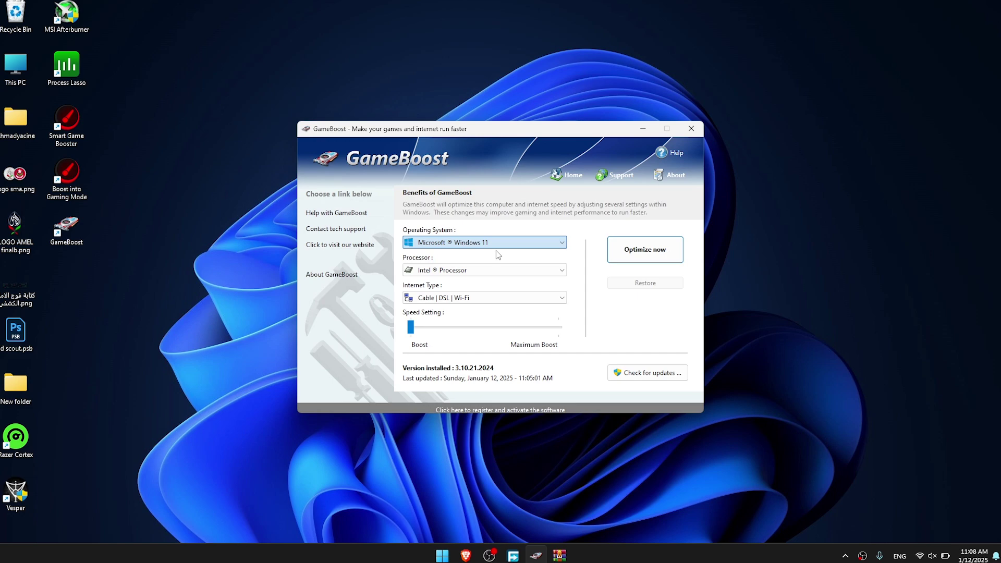
{"action": "left_click", "coordinate": [468, 270]}
{"action": "left_click", "coordinate": [469, 281]}
{"action": "left_click", "coordinate": [465, 302]}
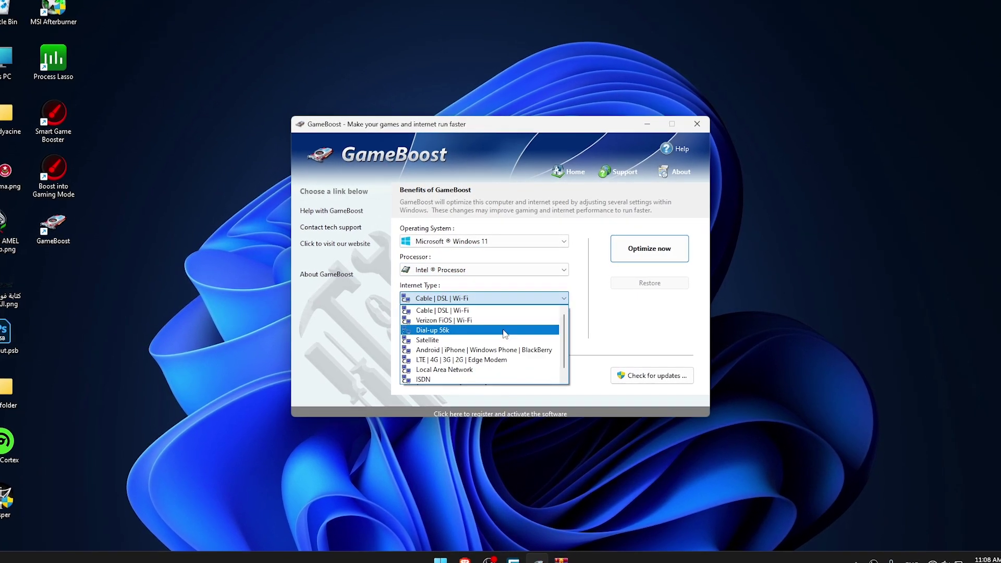
{"action": "left_click", "coordinate": [469, 363]}
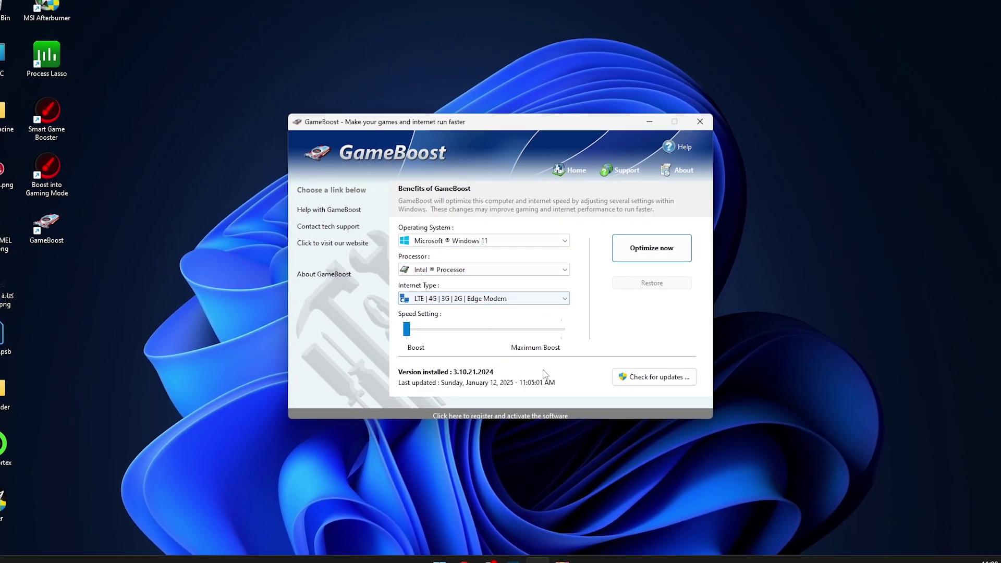
{"action": "left_click", "coordinate": [653, 247]}
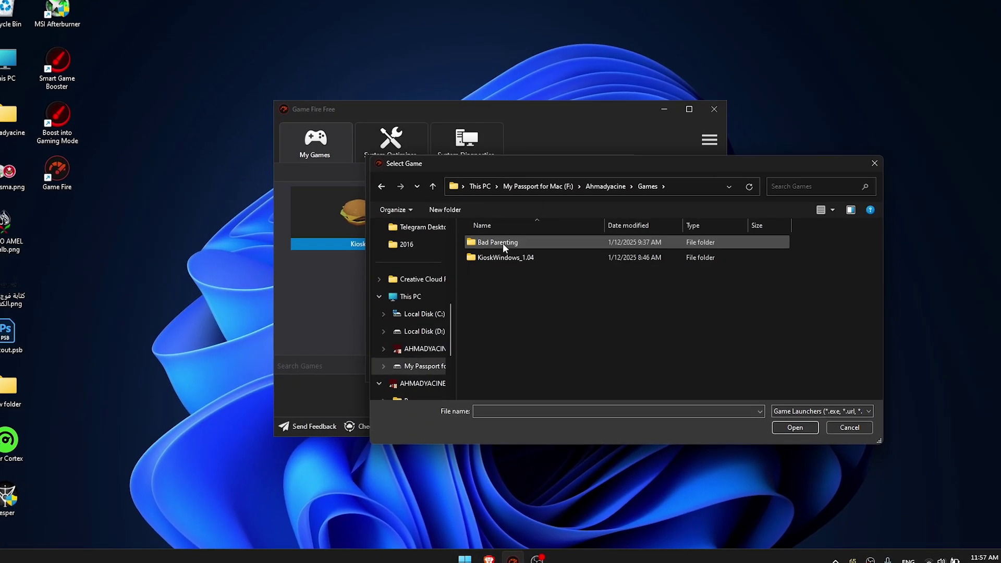
Add Bad Parenting 1.exe from Games > Bad Parenting with a chosen genre to the games list
{"action": "double_click", "coordinate": [503, 243]}
{"action": "left_click", "coordinate": [498, 272]}
{"action": "left_click", "coordinate": [791, 426]}
{"action": "left_click", "coordinate": [433, 307]}
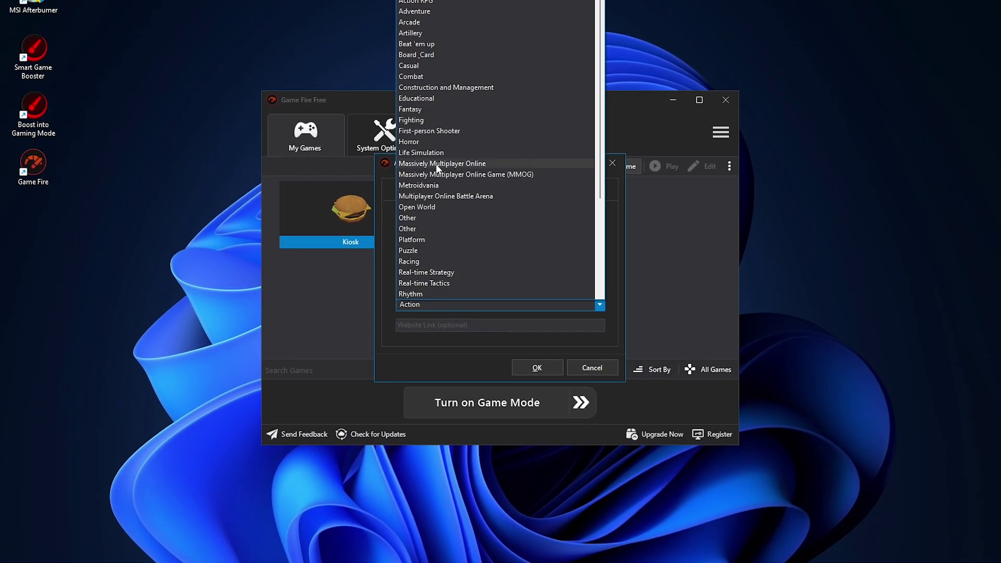
{"action": "left_click", "coordinate": [436, 164]}
{"action": "left_click", "coordinate": [537, 367]}
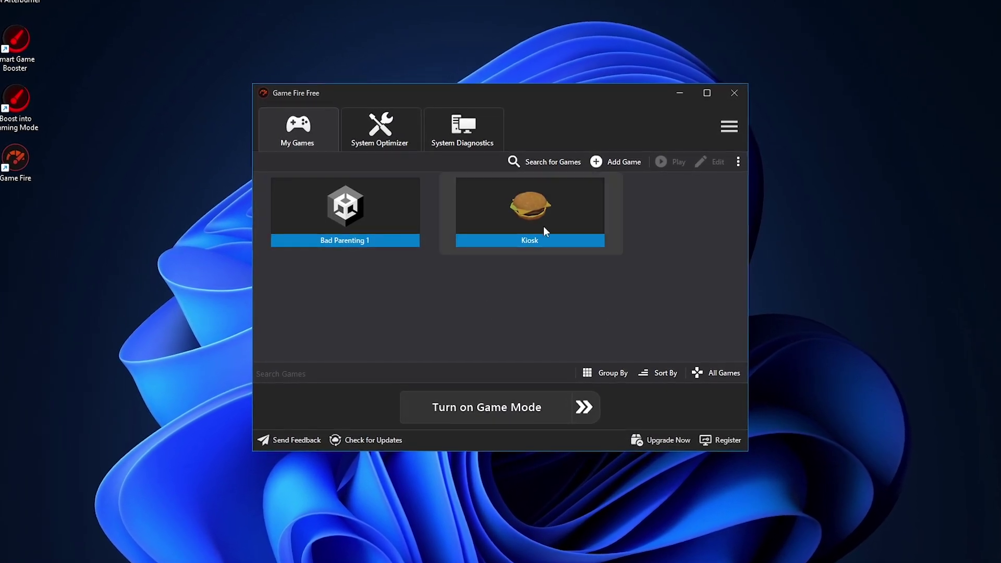
Look over the System Optimizer and System Diagnostics tabs, then return to the games list
{"action": "left_click", "coordinate": [380, 131]}
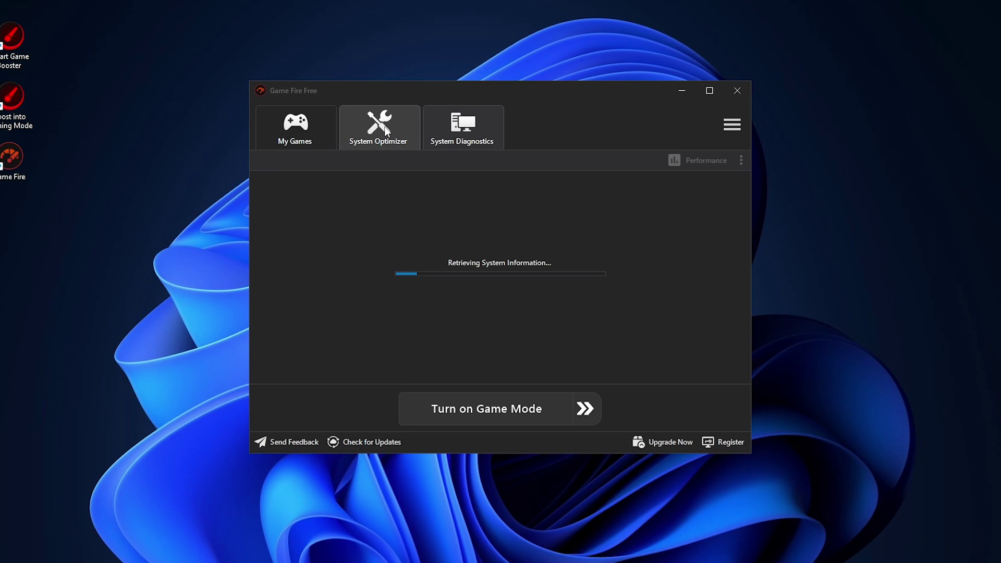
{"action": "left_click", "coordinate": [462, 131]}
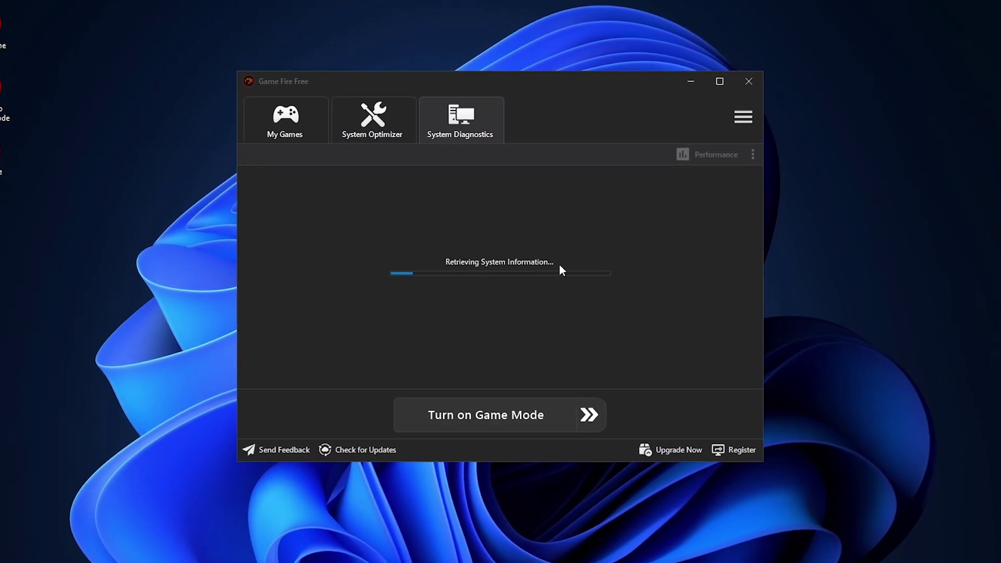
{"action": "left_click", "coordinate": [327, 121]}
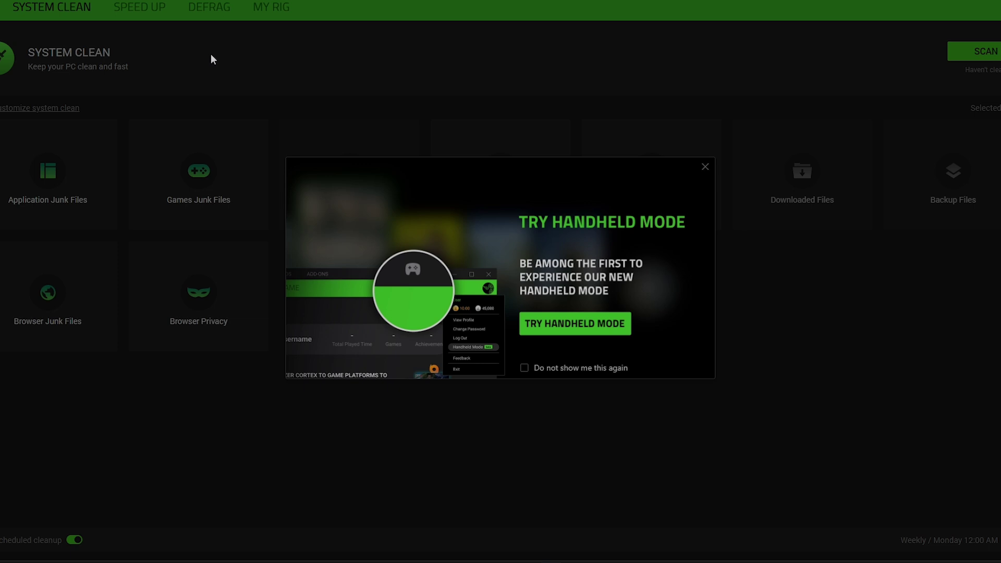
Close the Try Handheld Mode promo and switch Razer Cortex to the Game Booster section
{"action": "left_click", "coordinate": [700, 171]}
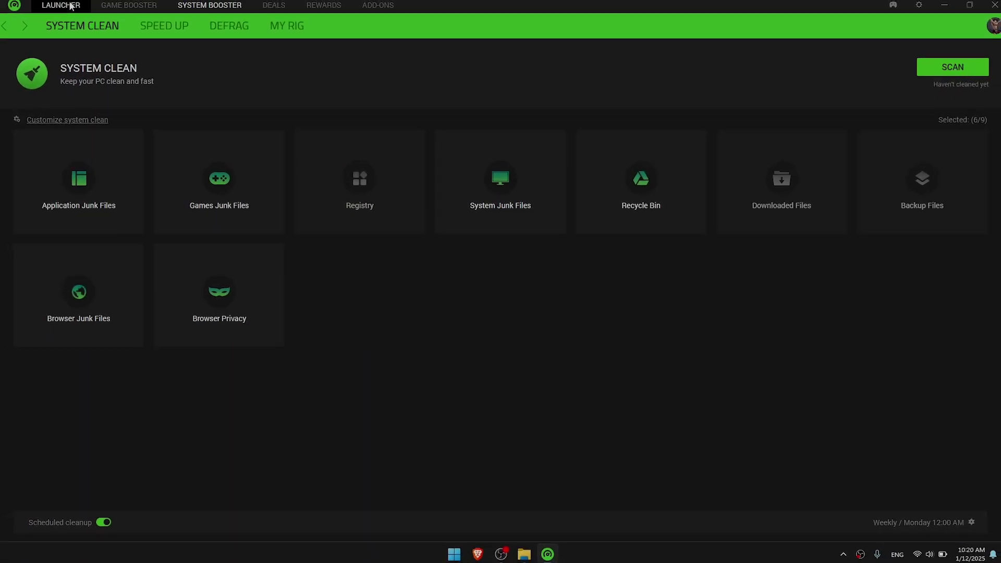
{"action": "left_click", "coordinate": [128, 3]}
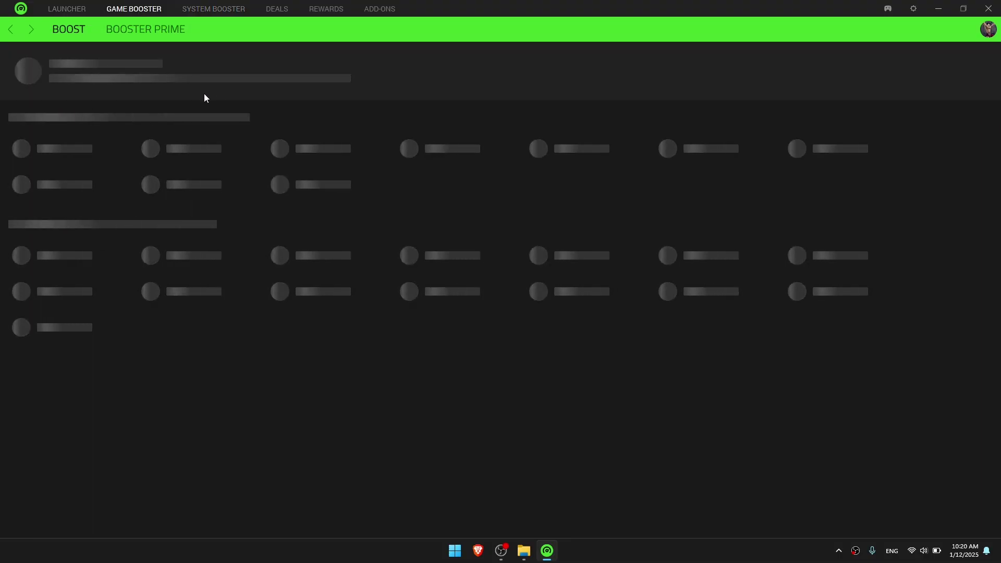